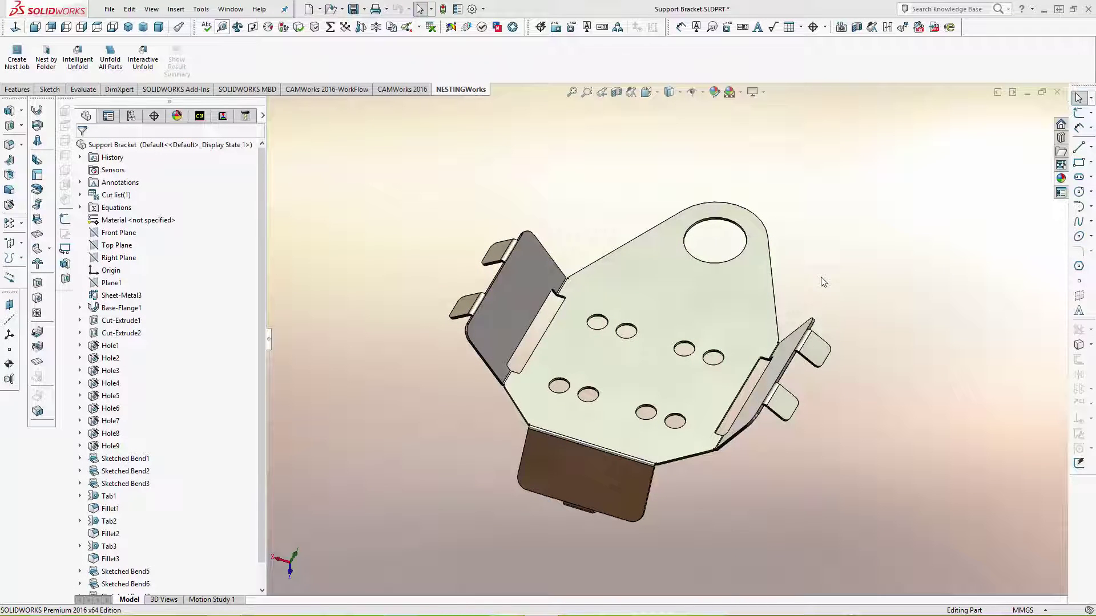
Step: Orbit the tabbed Support Bracket model to look it over
{"action": "middle_click_drag", "start_coordinate": [822, 282], "coordinate": [840, 241]}
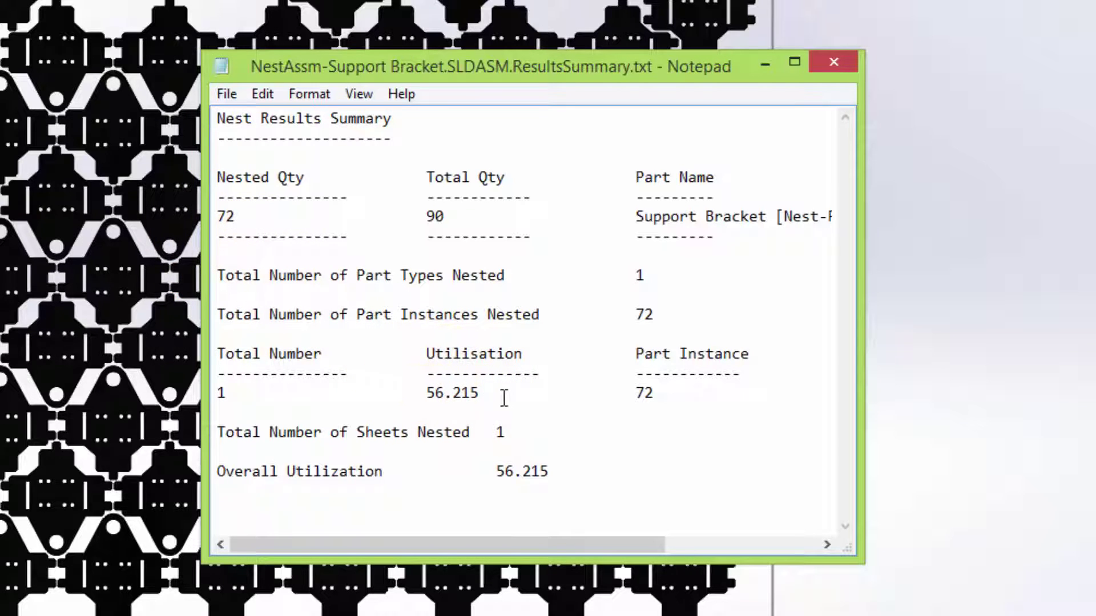
Step: Close the Notepad summary showing 72 of 90 tabbed brackets nested
{"action": "left_click", "coordinate": [838, 68]}
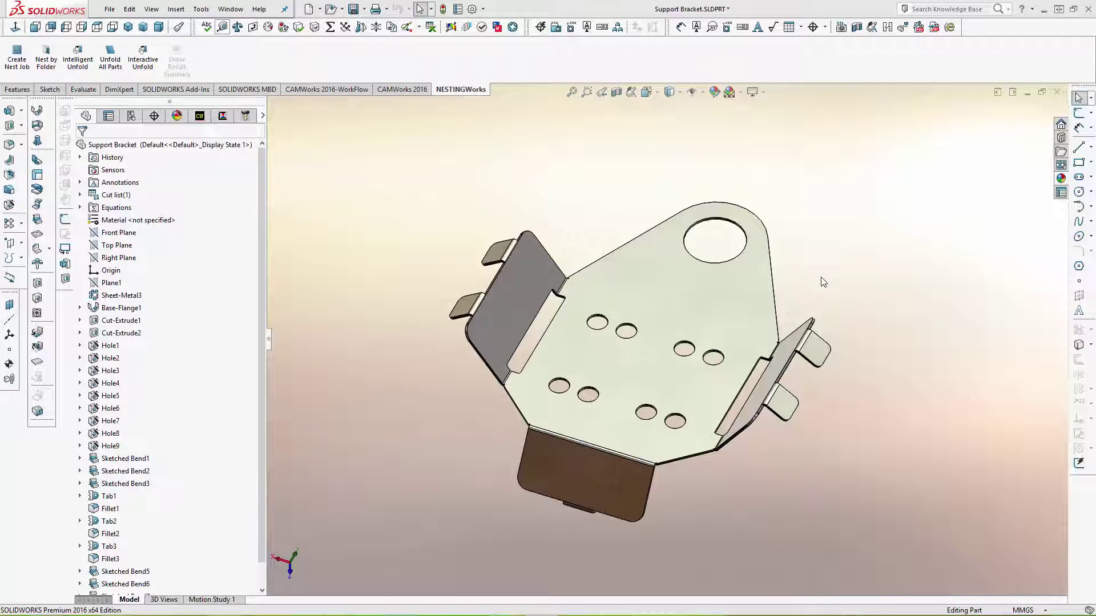
Step: Orbit the Without tabs bracket, exit Rotate View, and start a NESTINGWorks nest job
{"action": "mouse_move", "coordinate": [821, 282]}
{"action": "middle_mouse_down"}
{"action": "mouse_move", "coordinate": [843, 213]}
{"action": "mouse_move", "coordinate": [810, 291]}
{"action": "middle_mouse_up"}
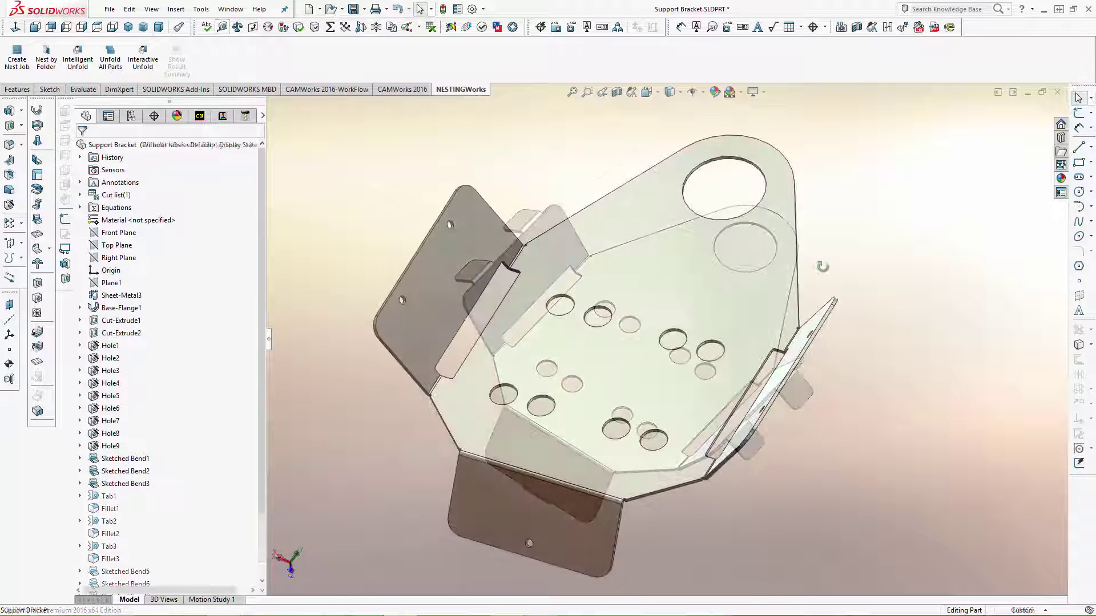
{"action": "key", "text": "Escape"}
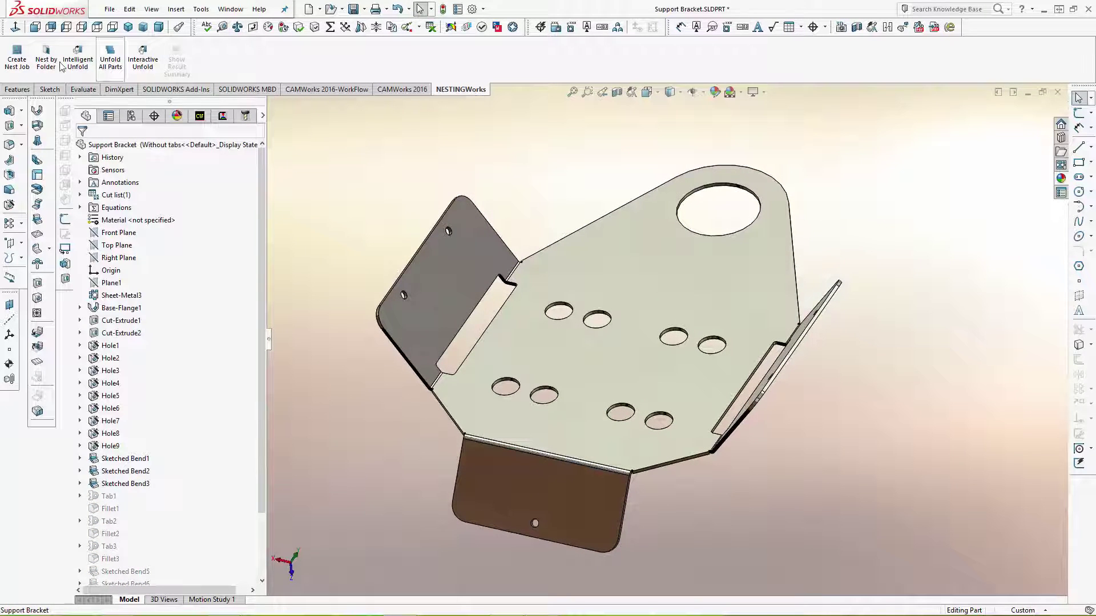
{"action": "left_click", "coordinate": [17, 60]}
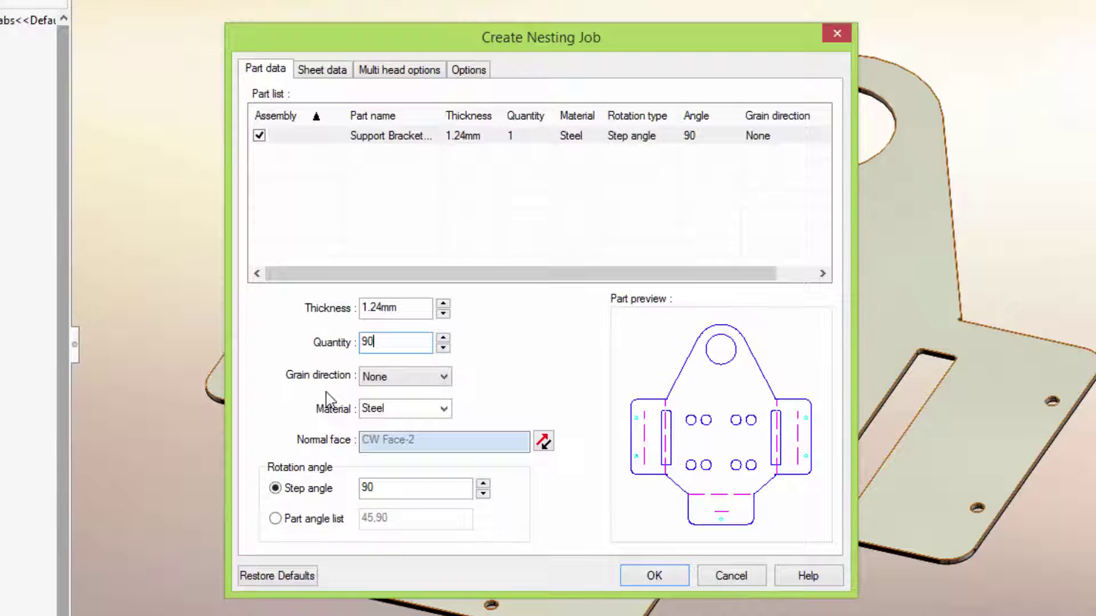
Step: Set the bracket part's grain direction to X direction
{"action": "left_click", "coordinate": [394, 382]}
{"action": "left_click", "coordinate": [402, 392]}
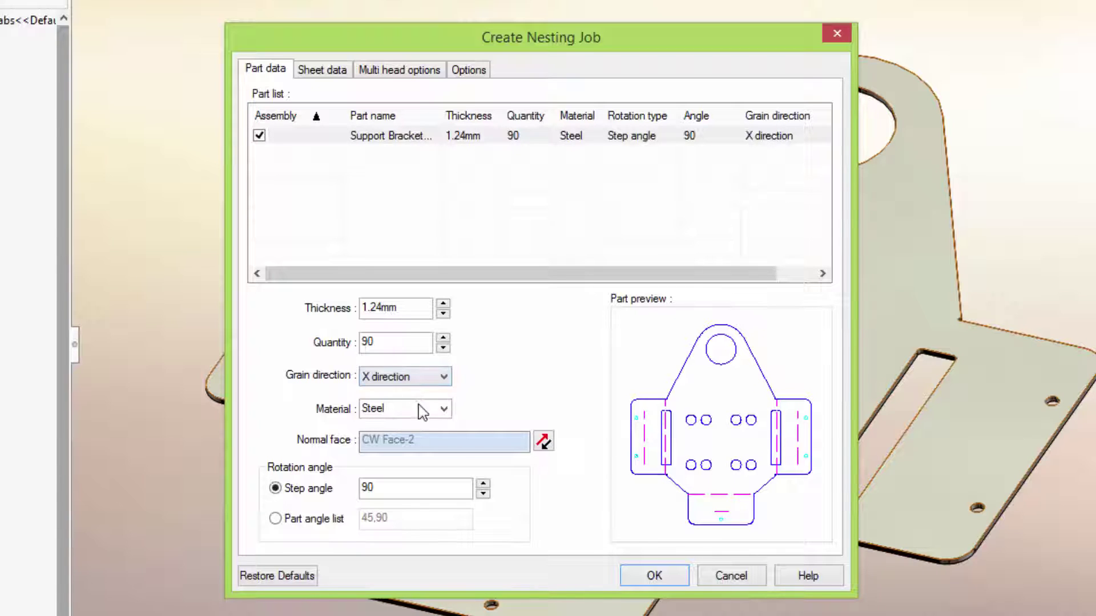
{"action": "left_click", "coordinate": [322, 68]}
{"action": "left_click", "coordinate": [367, 136]}
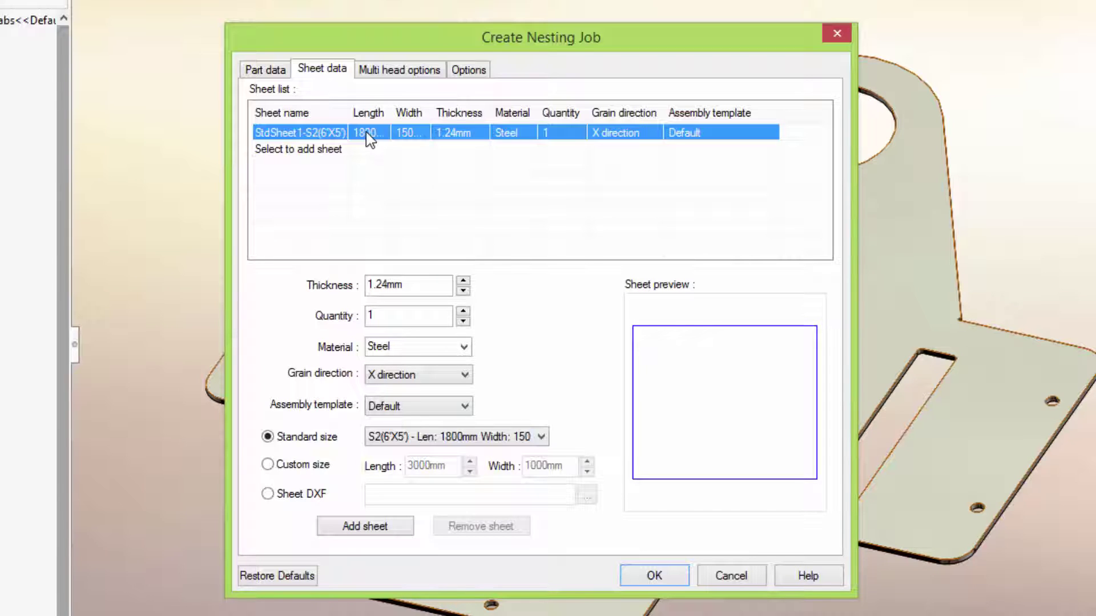
{"action": "left_click", "coordinate": [366, 140]}
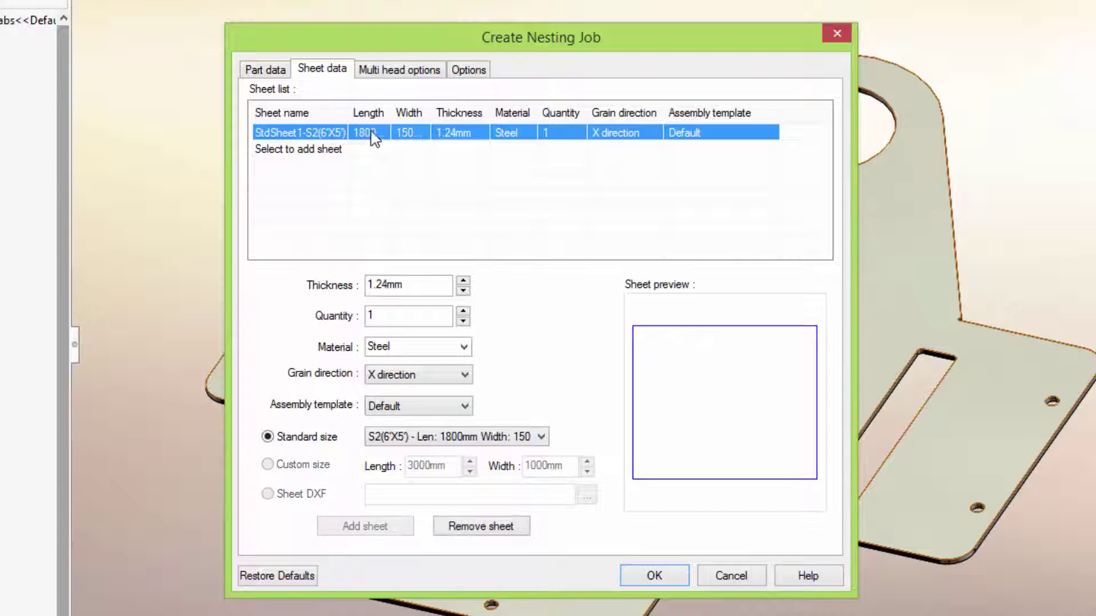
{"action": "left_click", "coordinate": [428, 378]}
{"action": "left_click", "coordinate": [429, 392]}
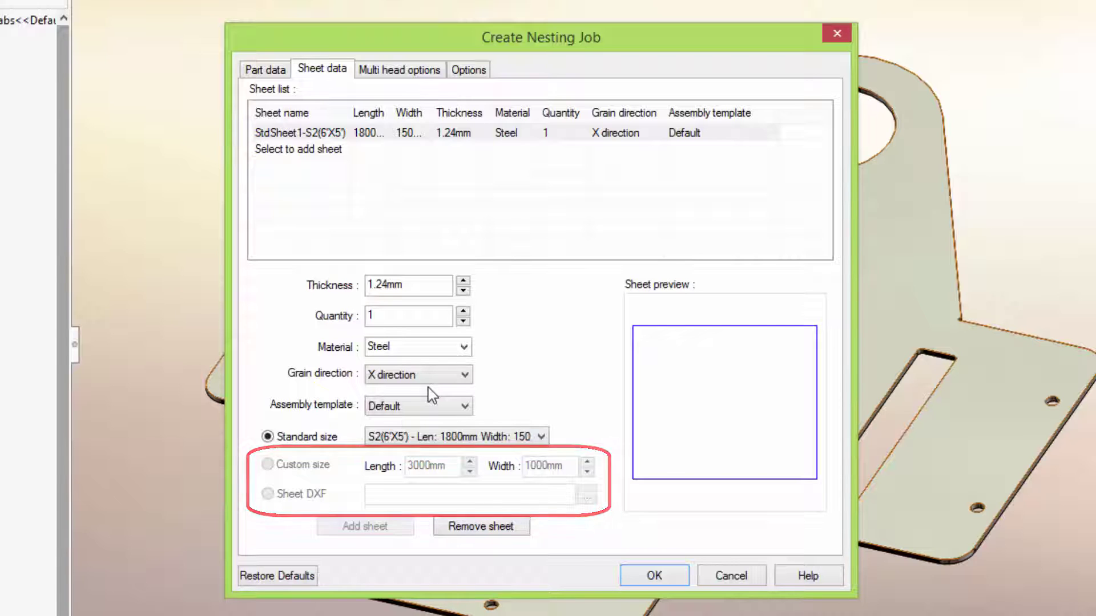
Step: Set part-to-part distance 5mm and part-to-sheet distance 15mm
{"action": "left_click", "coordinate": [467, 70]}
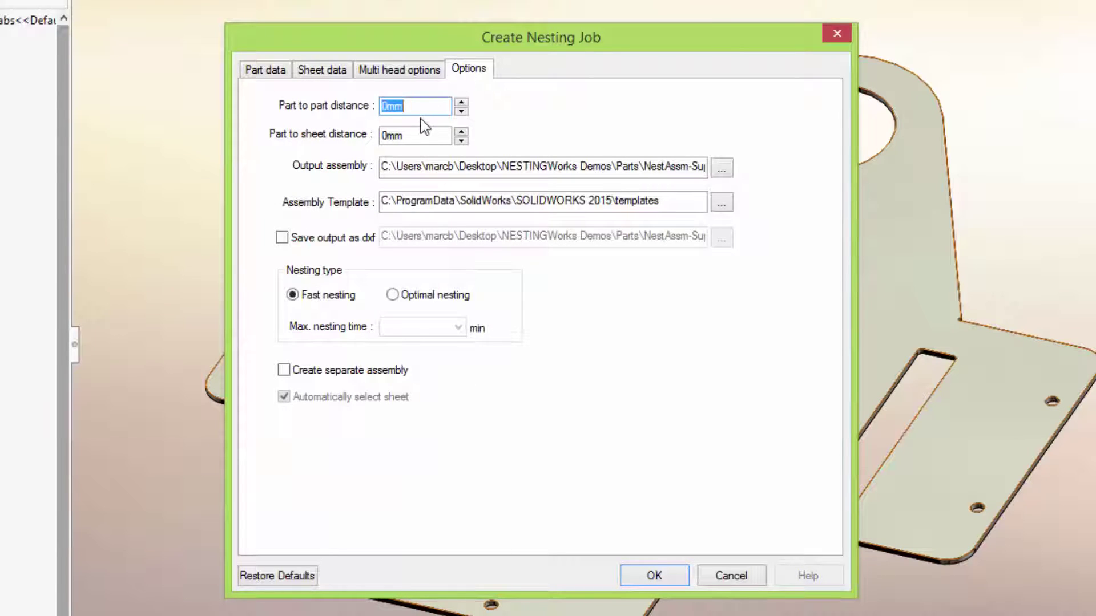
{"action": "type", "text": "5"}
{"action": "left_click", "coordinate": [412, 135]}
{"action": "key", "text": "shift+Home"}
{"action": "type", "text": "15"}
Step: Try Optimal nesting with no time limit, then revert to Fast nesting and run the nest
{"action": "left_click", "coordinate": [392, 296]}
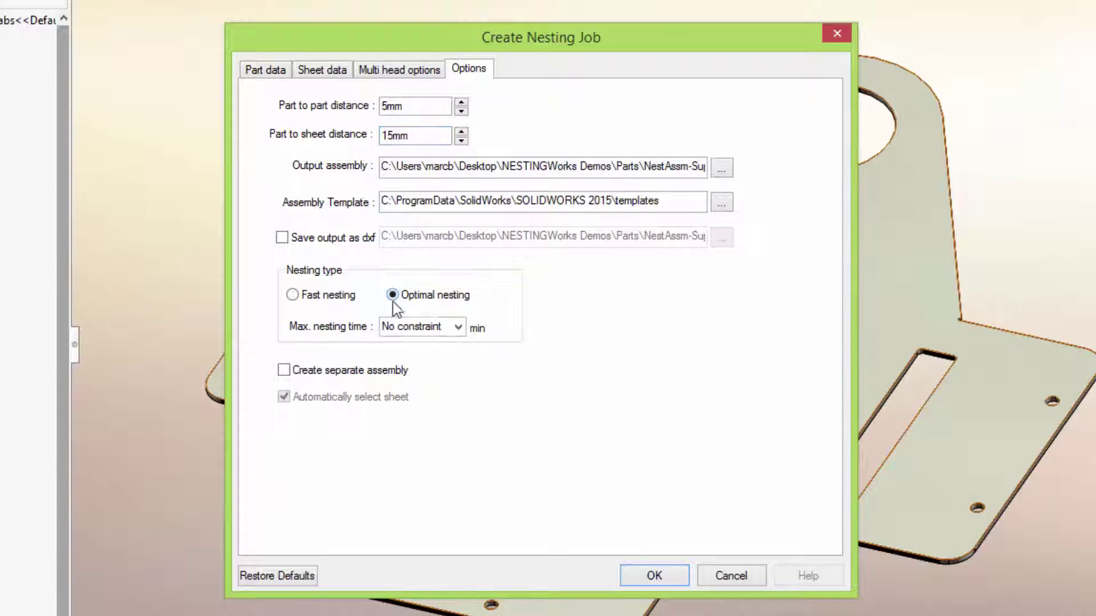
{"action": "left_click", "coordinate": [458, 327]}
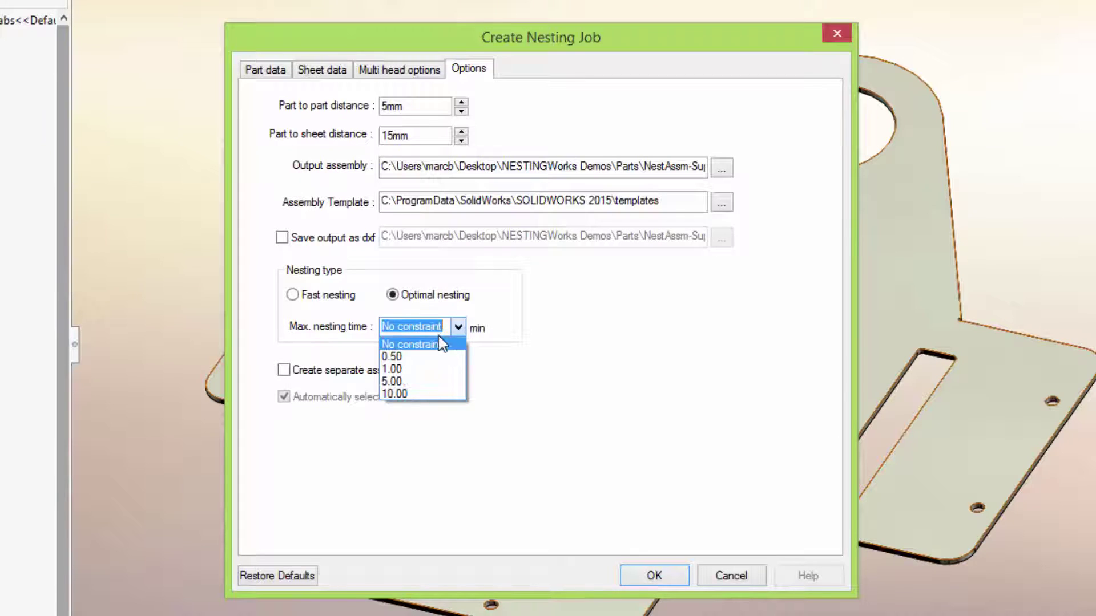
{"action": "left_click", "coordinate": [441, 345]}
{"action": "key", "text": "BackSpace"}
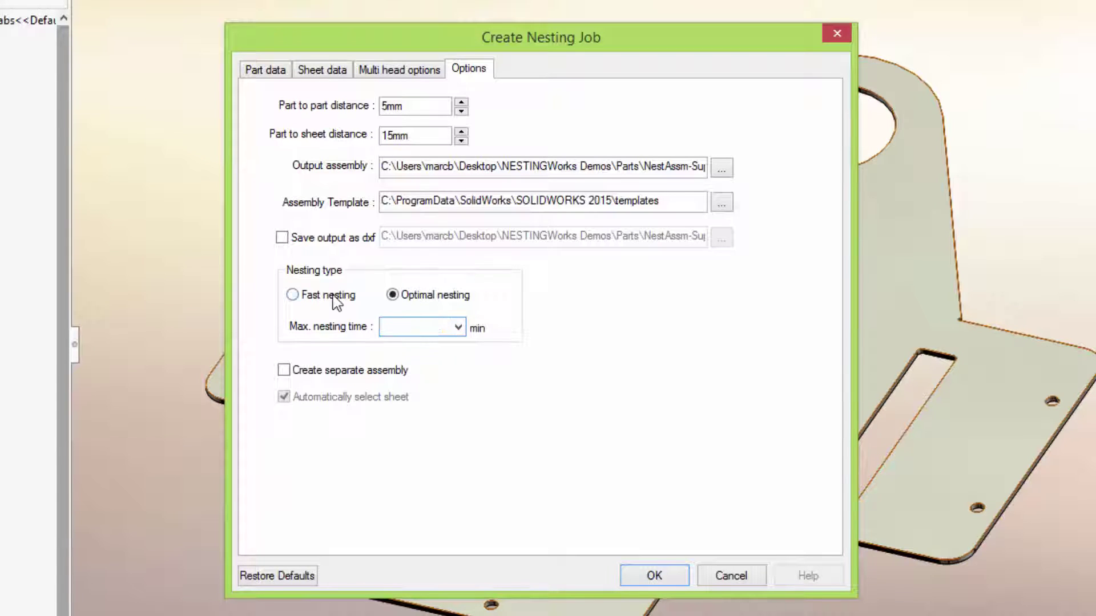
{"action": "left_click", "coordinate": [335, 303]}
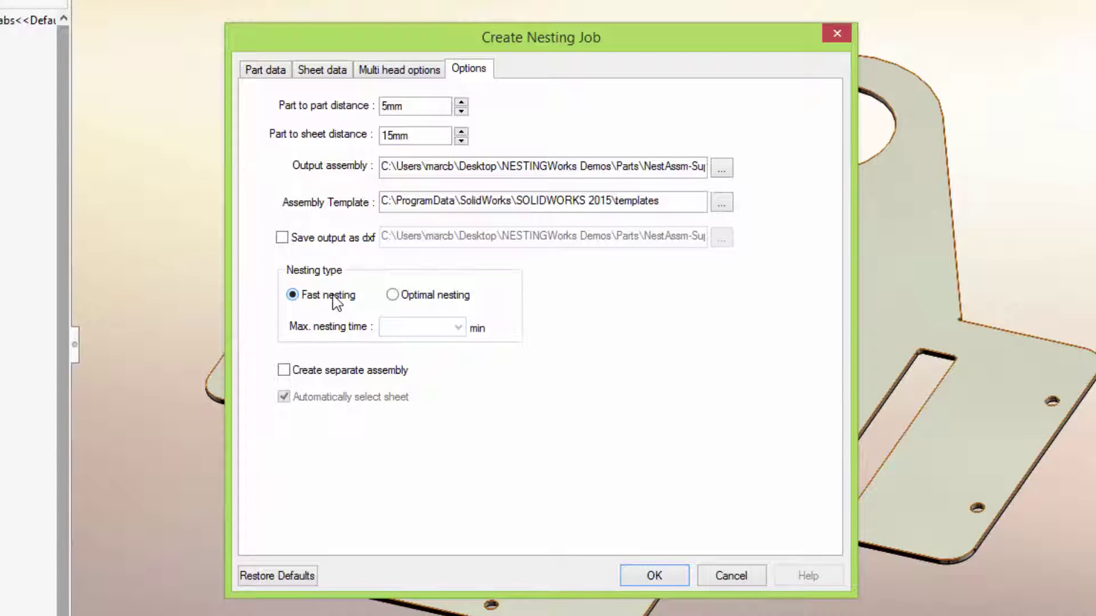
{"action": "left_click", "coordinate": [656, 576]}
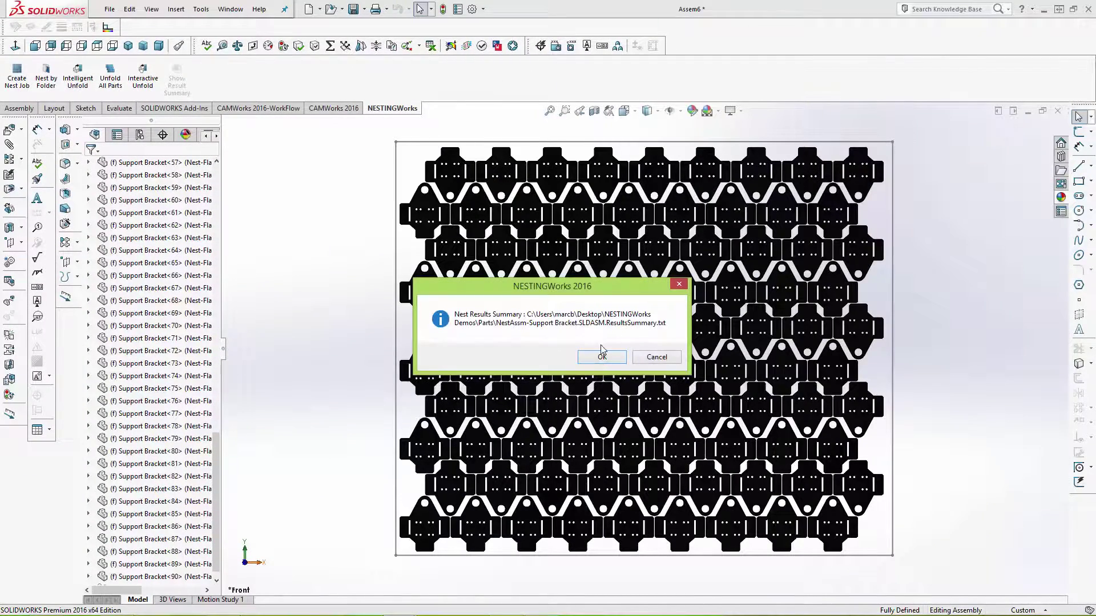
Step: Confirm the results message to open the summary of 90 brackets at 66.468% utilization
{"action": "left_click", "coordinate": [602, 357]}
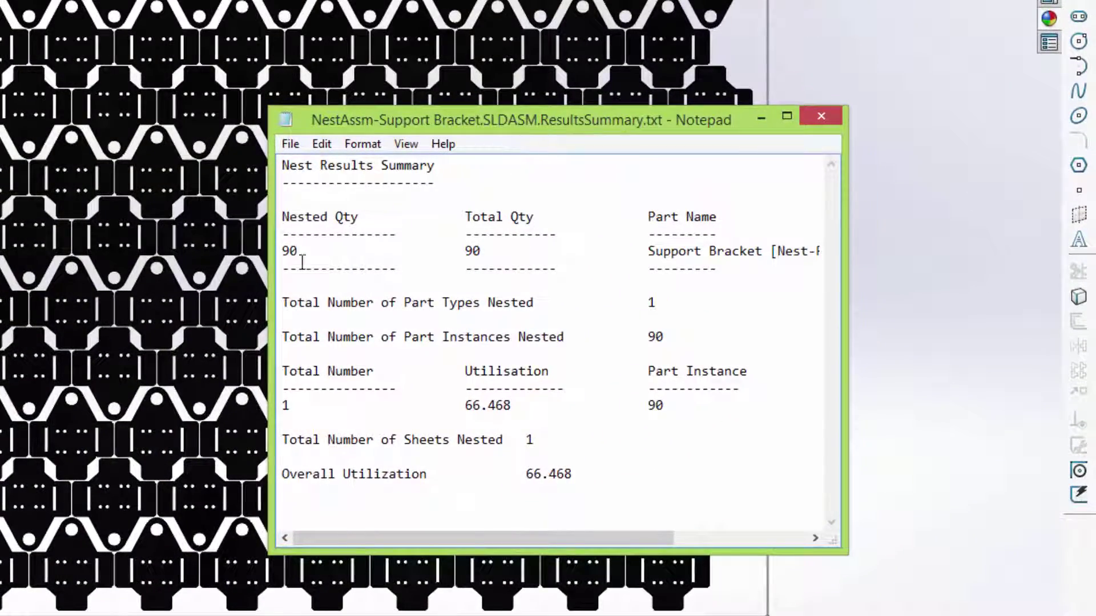
Step: Point out the 90 nested parts in the Notepad summary, then close it
{"action": "left_click", "coordinate": [292, 262]}
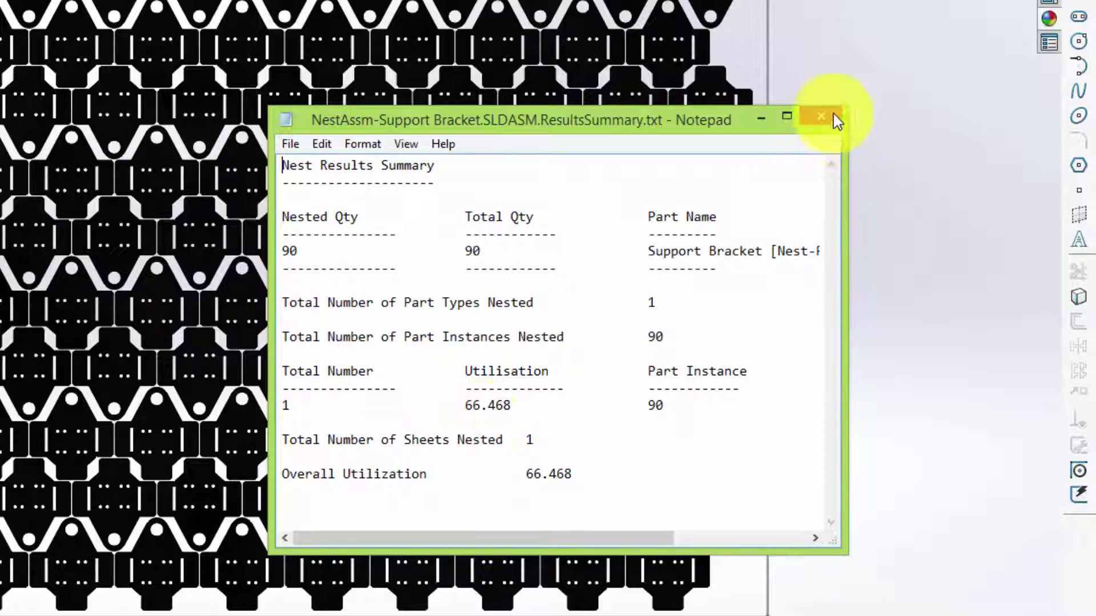
{"action": "left_click", "coordinate": [829, 117]}
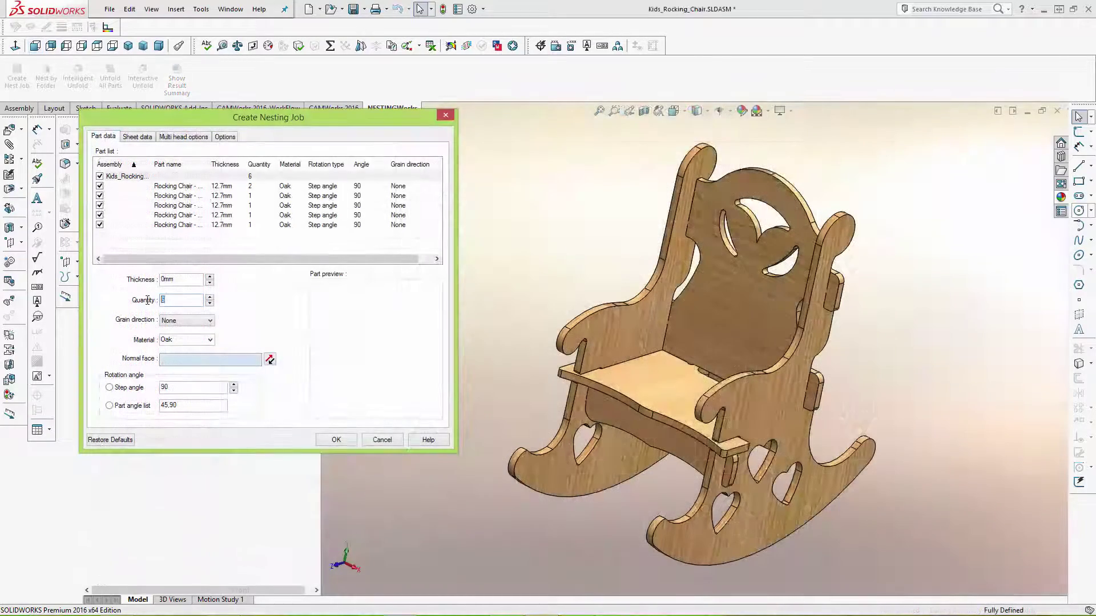
{"action": "type", "text": "6"}
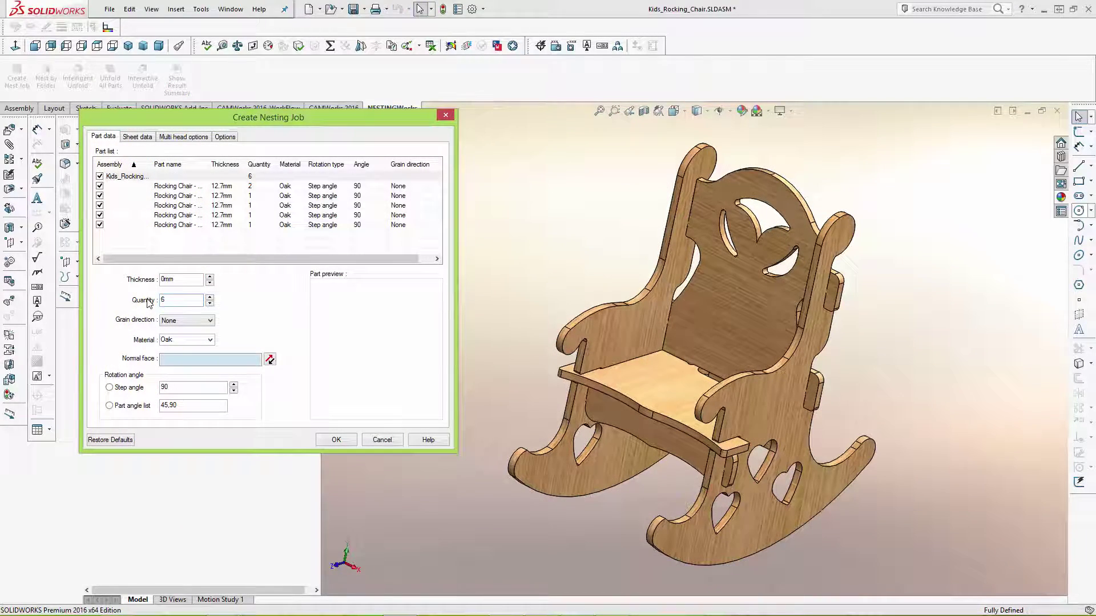
Step: Apply quantity 6 to the rocking chair parts and preview the side piece and backrest
{"action": "key", "text": "Tab"}
{"action": "left_click", "coordinate": [263, 193]}
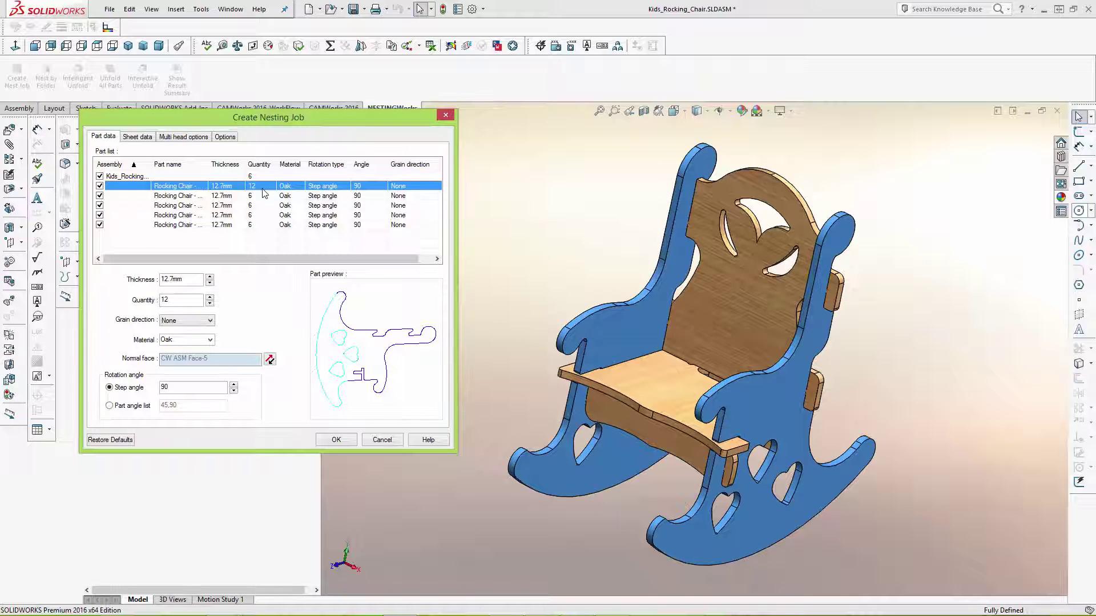
{"action": "left_click", "coordinate": [262, 225]}
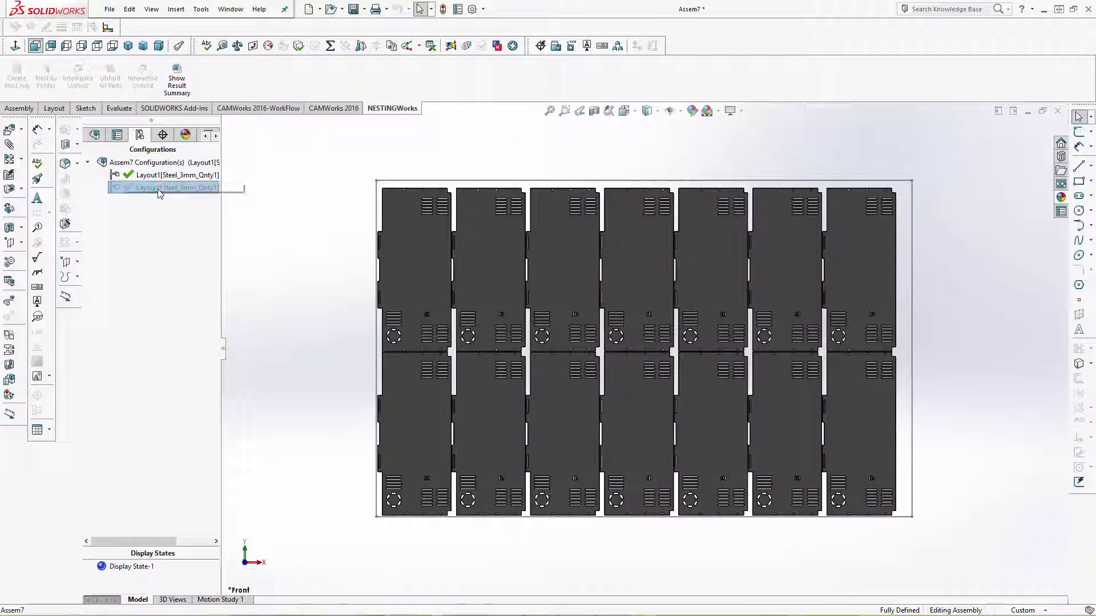
Step: Activate Layout2, then return to Layout1 with its fourteen enclosure panels
{"action": "double_click", "coordinate": [156, 187]}
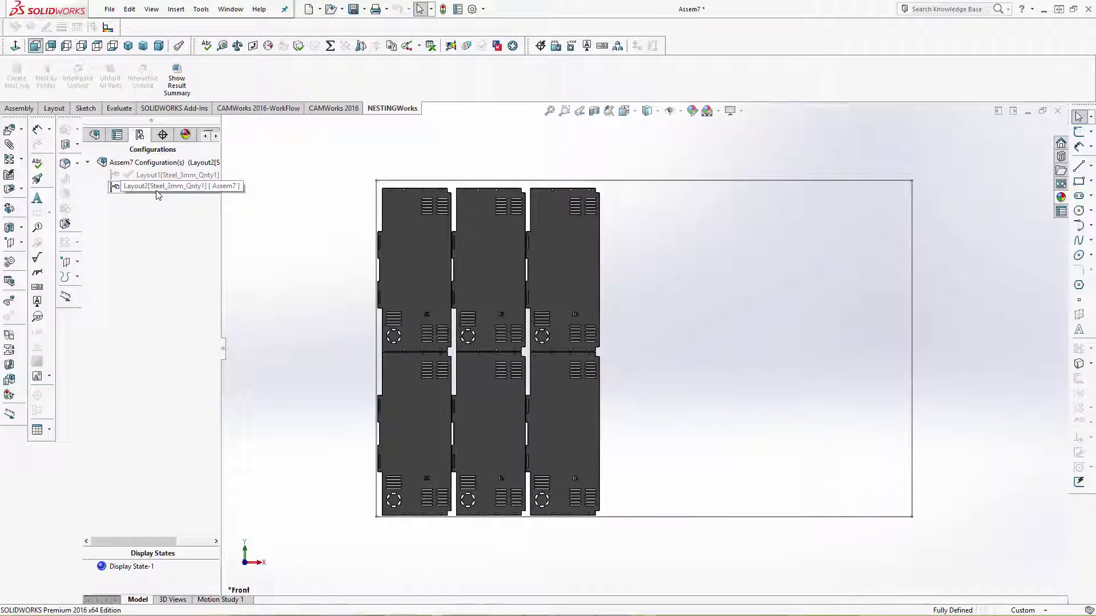
{"action": "double_click", "coordinate": [163, 174]}
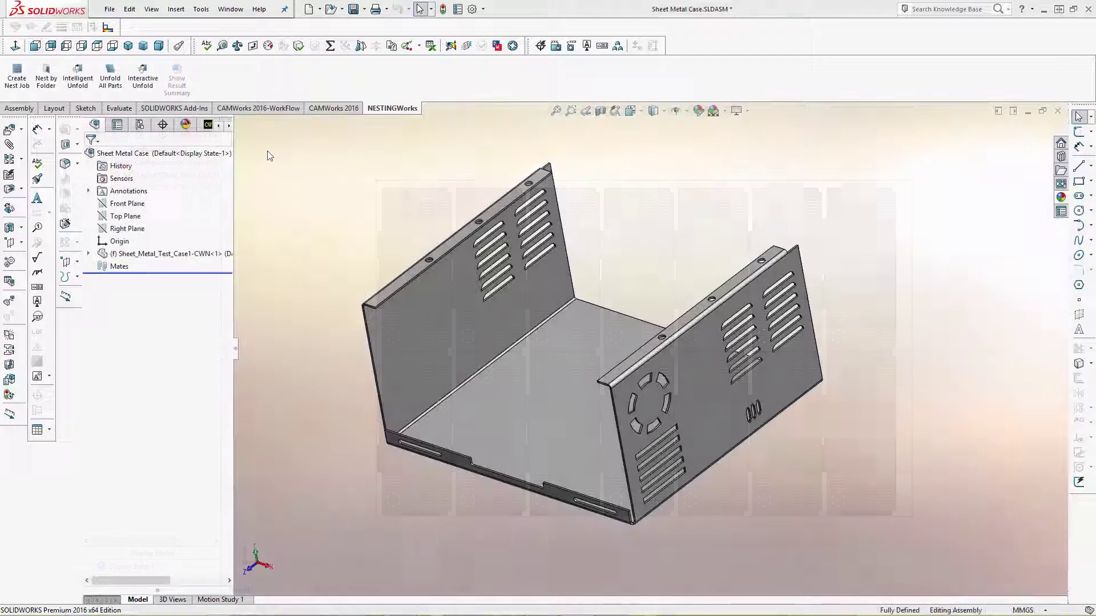
Step: Start a nest job for Sheet_Metal_Test_Case1, move the dialog aside, and review its 3 mm part data
{"action": "left_click", "coordinate": [16, 75]}
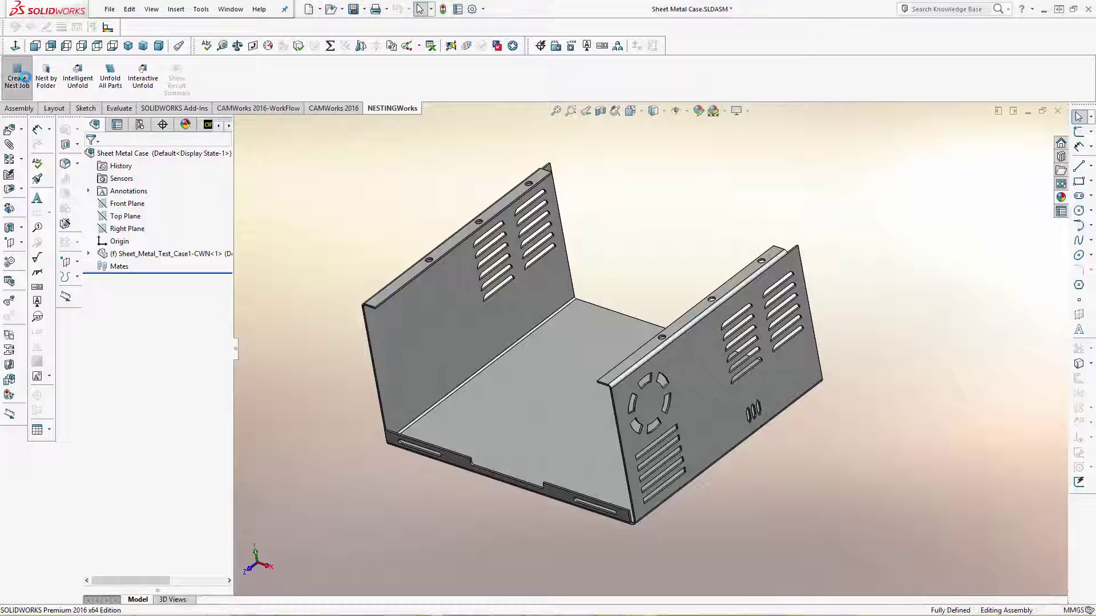
{"action": "left_click_drag", "start_coordinate": [528, 162], "coordinate": [842, 129]}
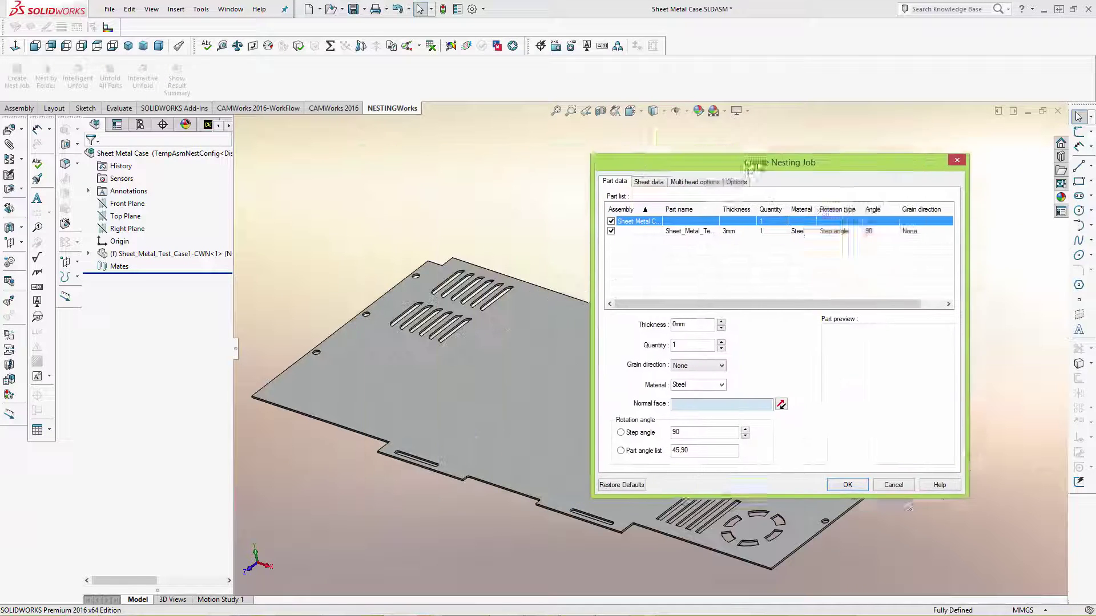
{"action": "left_click", "coordinate": [783, 197]}
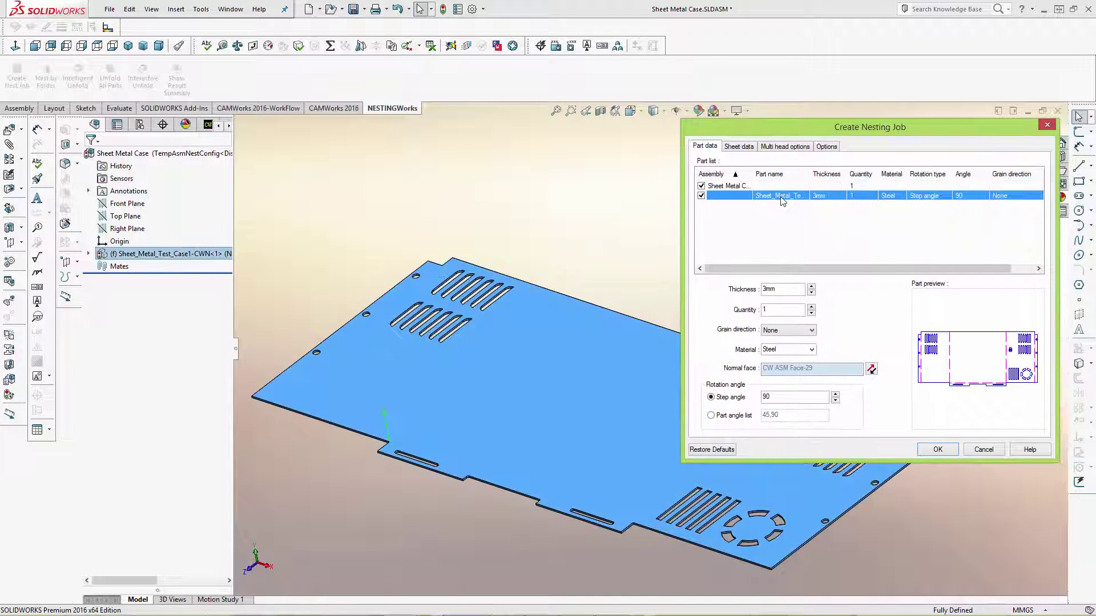